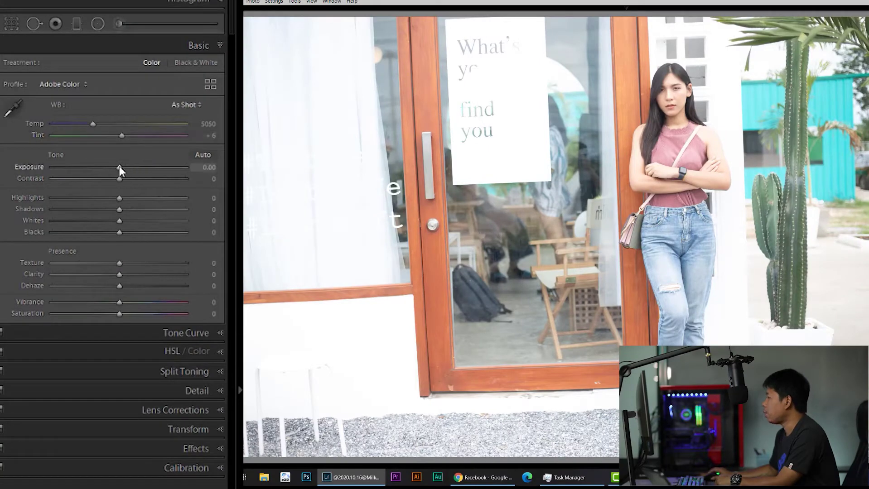
Step: Set Basic exposure −0.34, highlights −44, whites −18, blacks −15, vibrance +4, saturation +2
drag(119, 168, 115, 167)
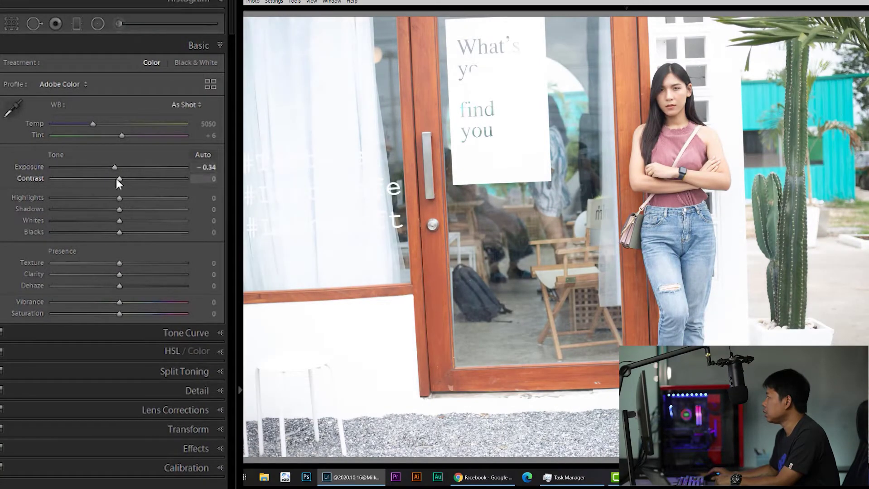
drag(119, 198, 90, 198)
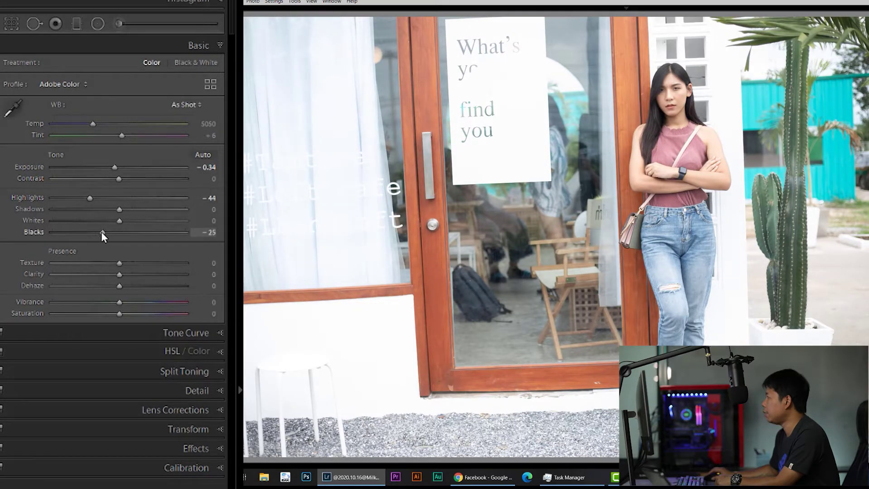
drag(101, 231, 108, 220)
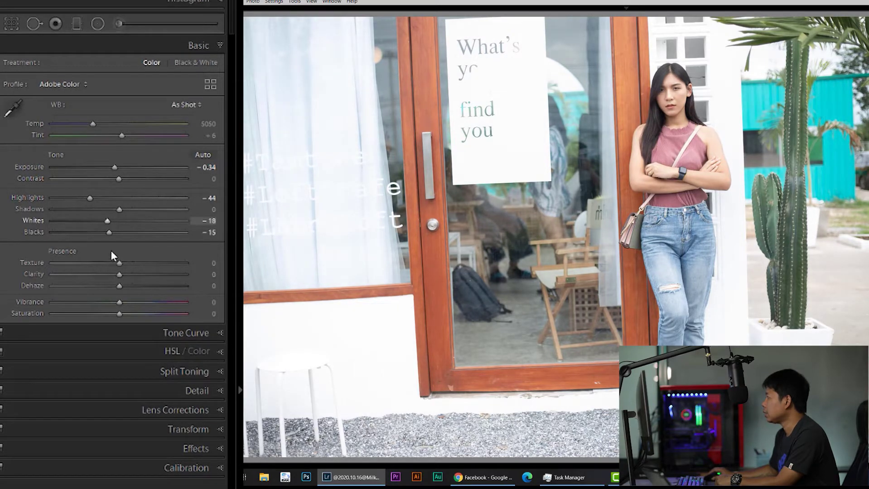
drag(119, 302, 121, 314)
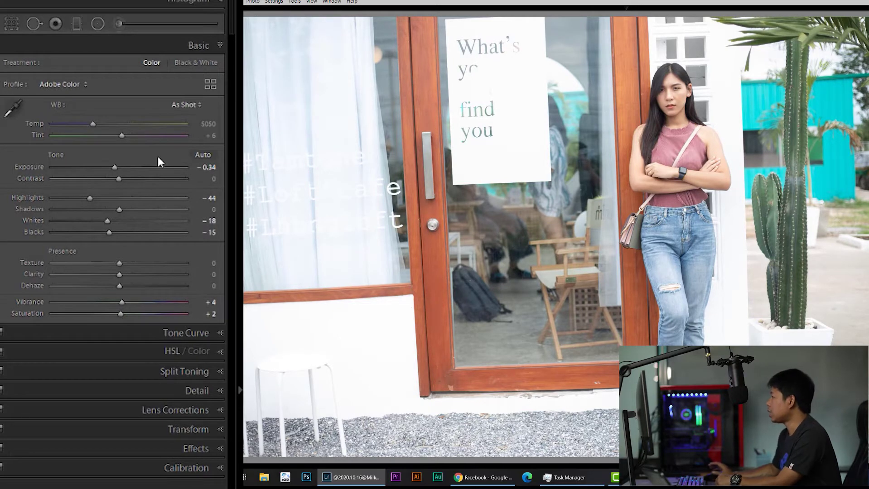
Step: Bend the Red channel tone curve into a gentle S-shape
click(199, 333)
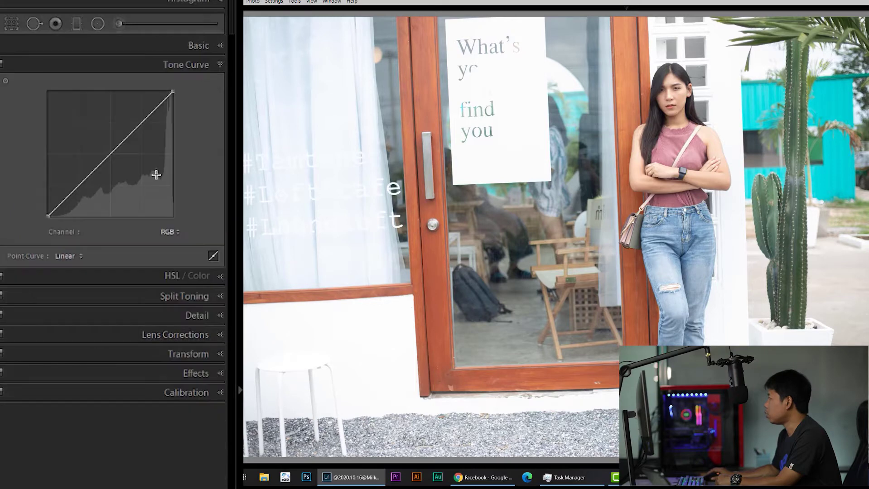
click(169, 232)
click(159, 263)
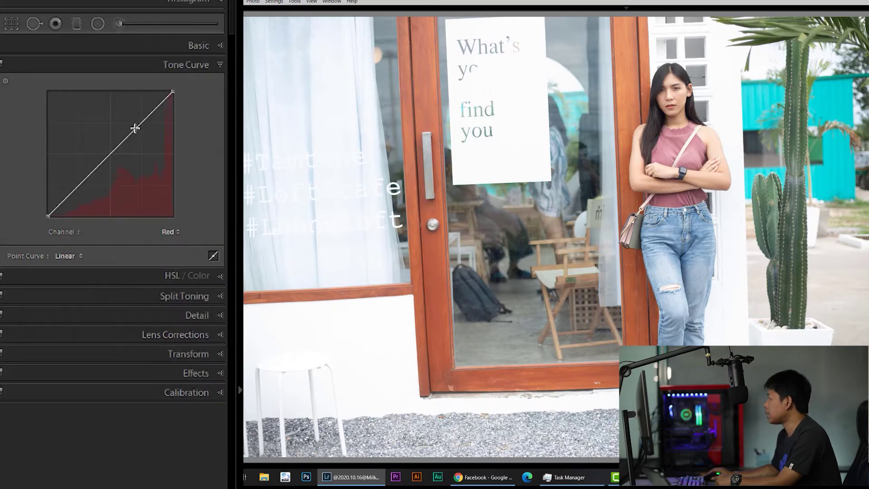
click(132, 129)
click(104, 157)
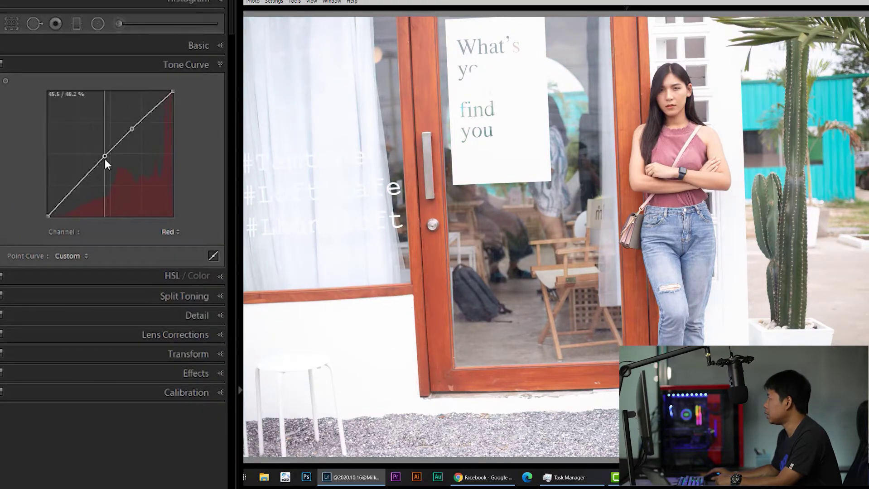
drag(74, 189, 48, 211)
Step: Shape the Green channel tone curve into a gentle S-curve
click(164, 233)
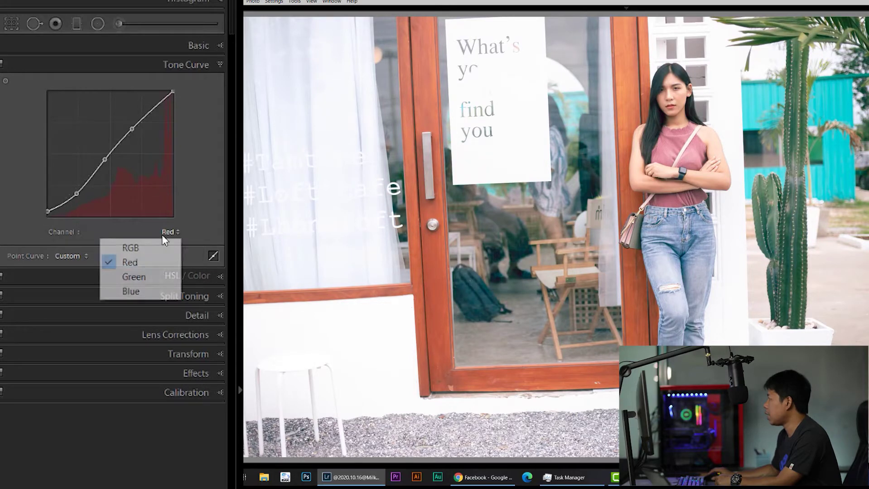
click(153, 277)
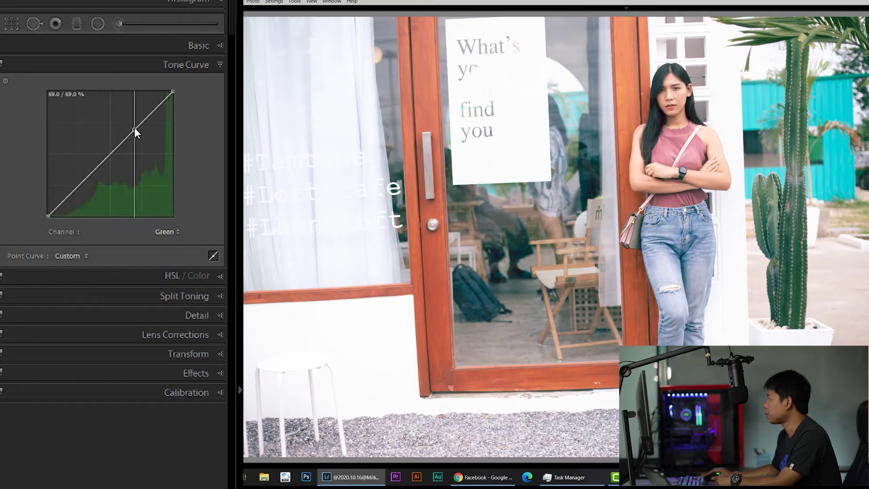
drag(135, 131, 132, 127)
click(105, 159)
drag(78, 187, 54, 212)
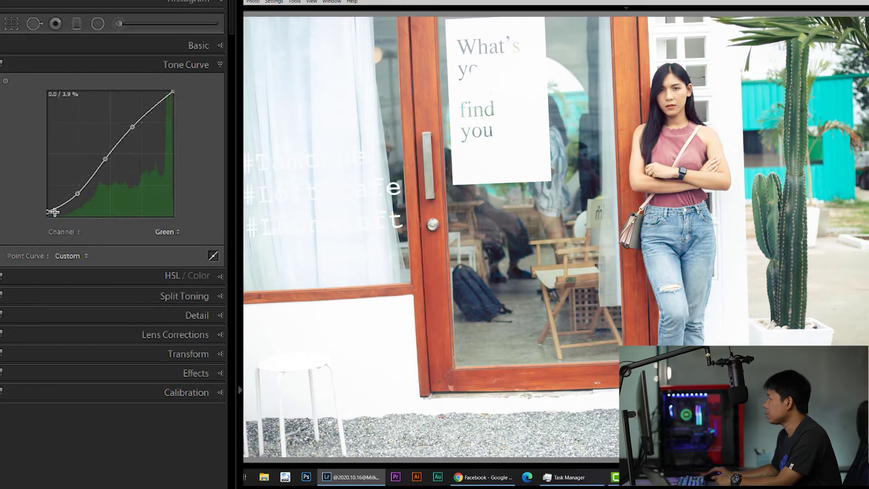
Step: Raise a point on the Blue channel curve and lift its black point
click(167, 232)
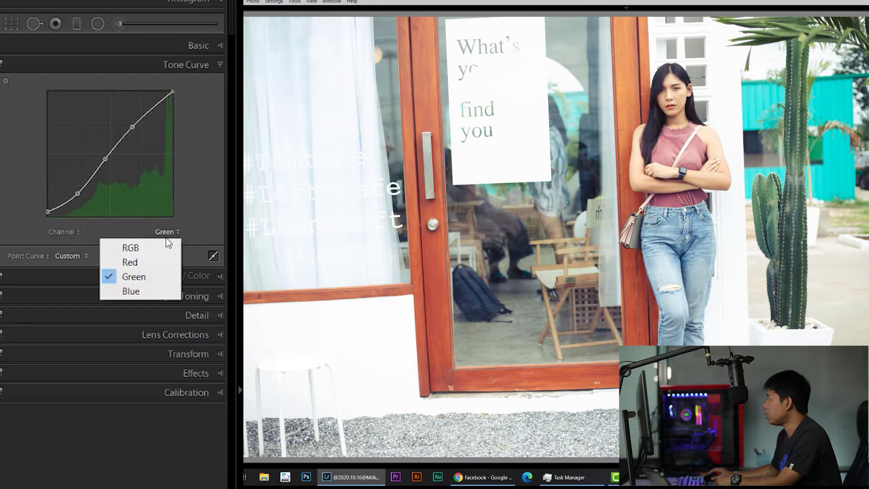
click(138, 295)
drag(135, 134, 76, 191)
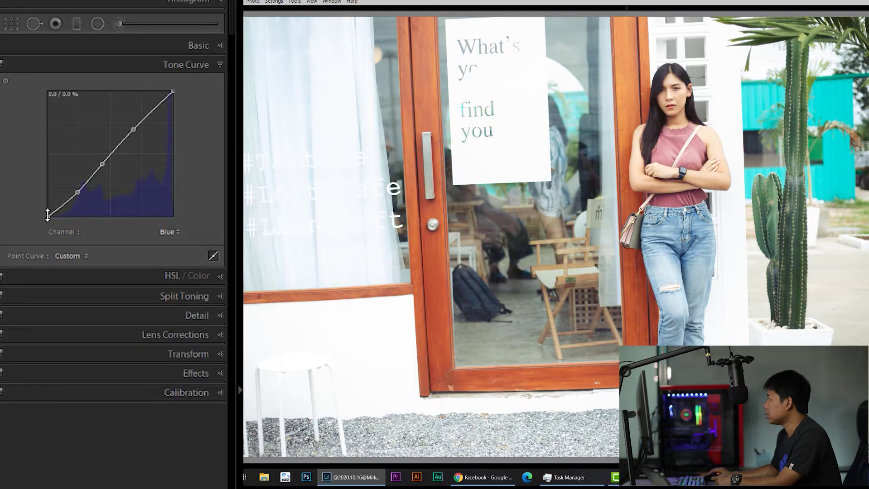
mouse_move(48, 216)
mouse_down()
mouse_move(76, 194)
mouse_move(46, 205)
mouse_up()
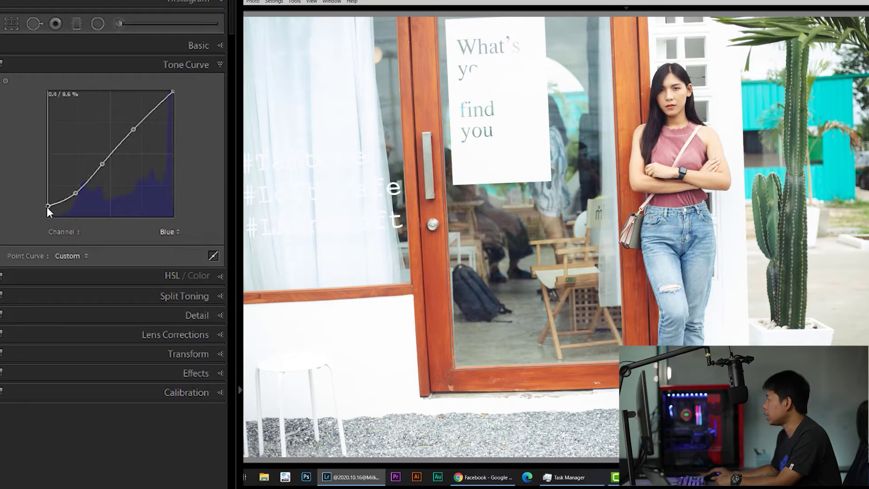
Step: Lift the Green curve's black point slightly to fade the shadows
click(168, 232)
click(155, 274)
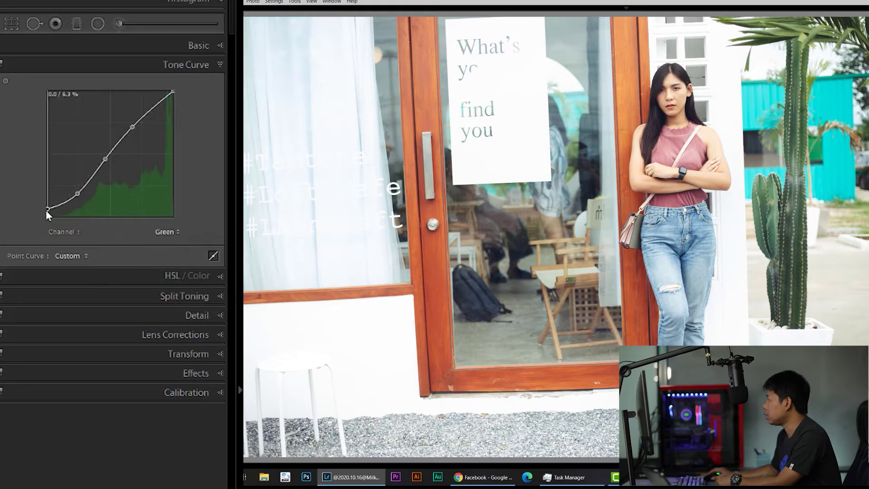
drag(47, 210, 75, 195)
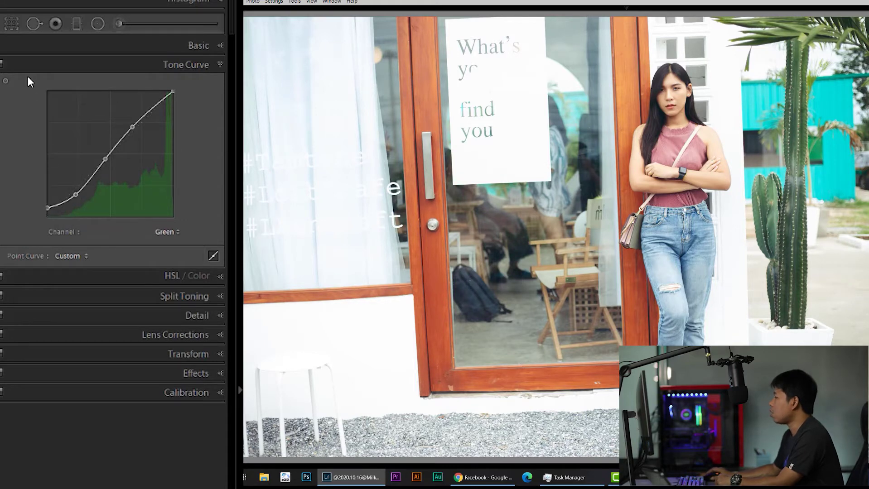
Step: Straighten the photo with a 1.27° crop rotation and apply the crop
click(7, 28)
drag(119, 99, 121, 99)
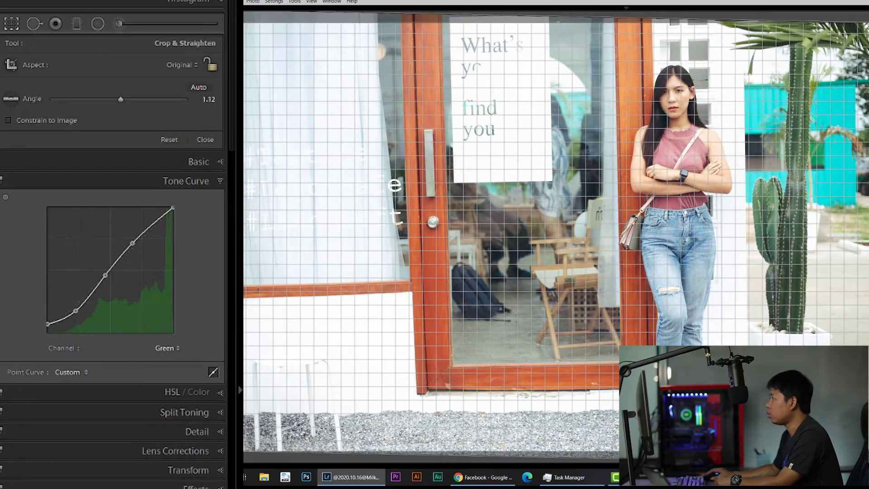
drag(856, 73, 856, 77)
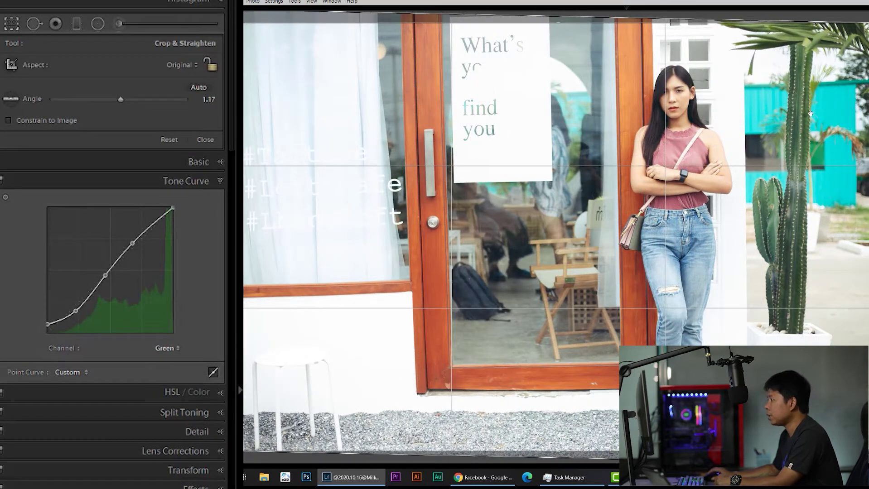
drag(857, 77, 856, 82)
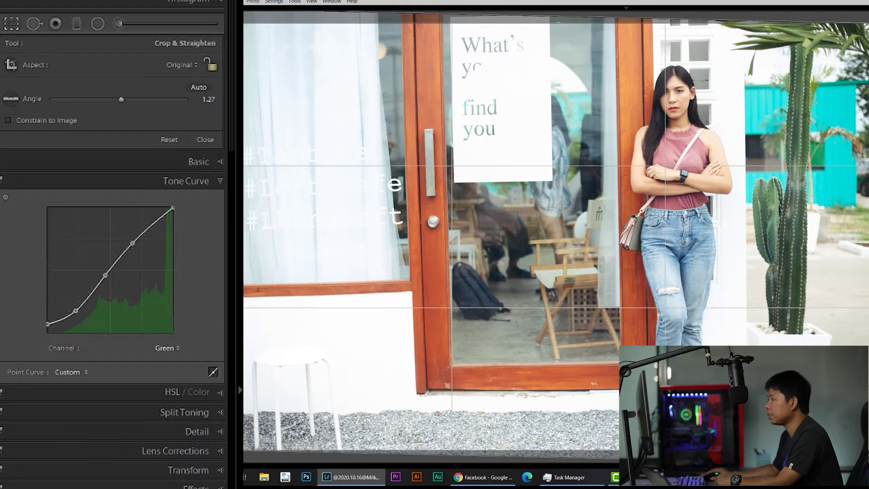
click(11, 23)
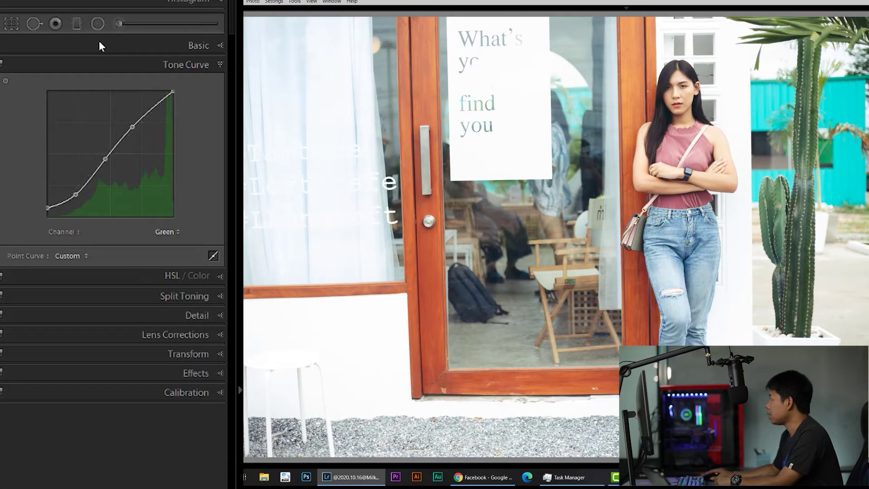
Step: Drop Highlights to −100 and Exposure to −0.52 in the Basic panel
click(196, 45)
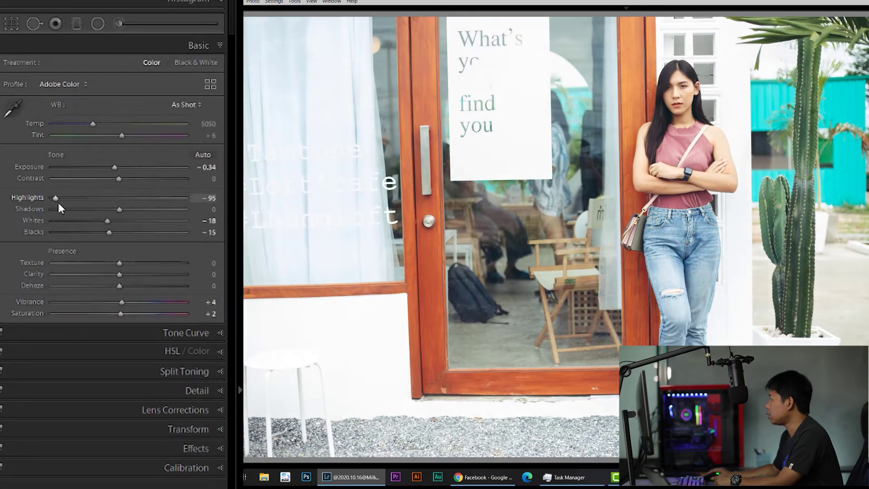
drag(91, 198, 48, 202)
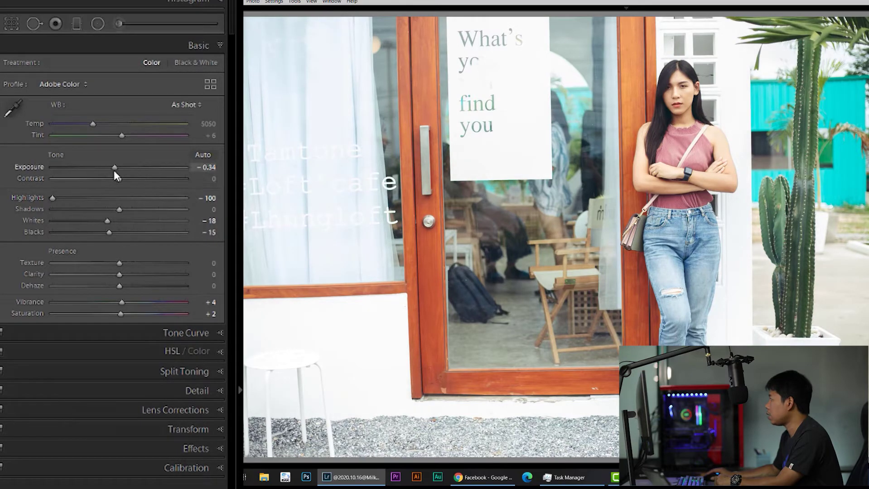
drag(115, 168, 111, 168)
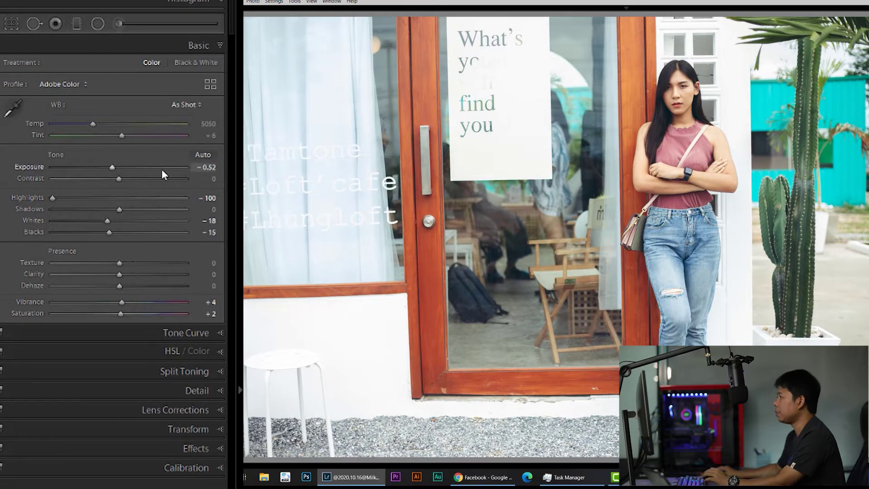
Step: Build a gentle S-curve on the RGB tone curve with a lifted black point
click(174, 335)
click(160, 231)
click(130, 247)
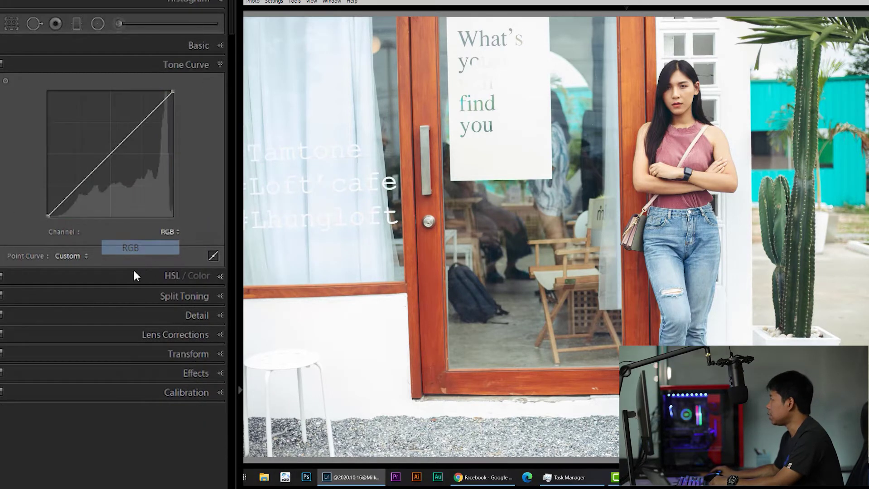
click(136, 127)
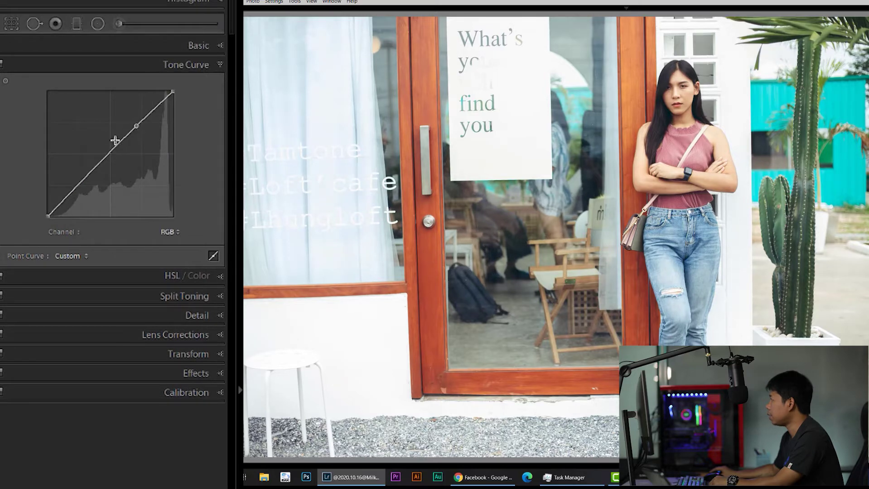
click(104, 161)
drag(76, 188, 77, 197)
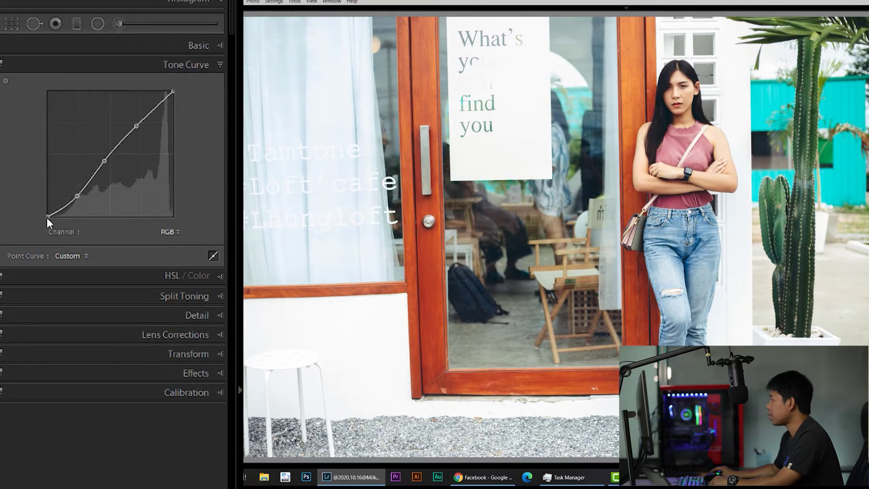
drag(47, 216, 47, 211)
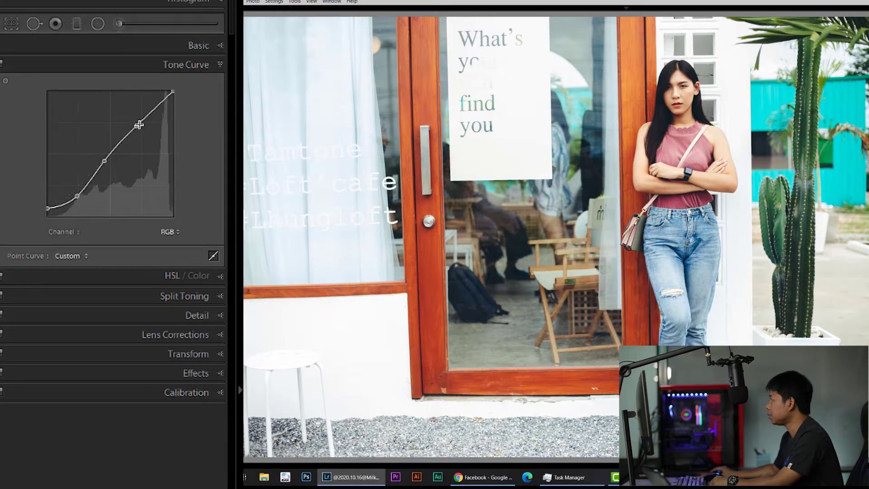
Step: Fine-tune the RGB curve: adjust upper and midtone points, lower white point, lift blacks further
drag(136, 126, 134, 122)
drag(173, 92, 171, 94)
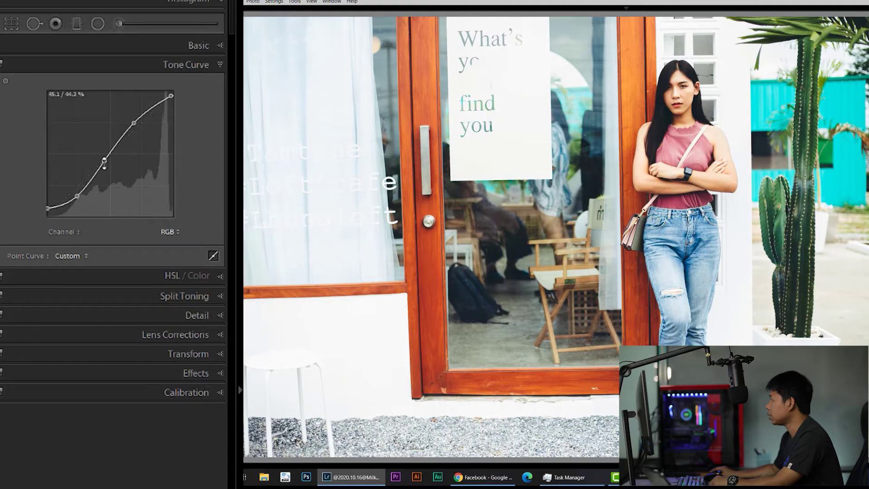
drag(104, 161, 106, 164)
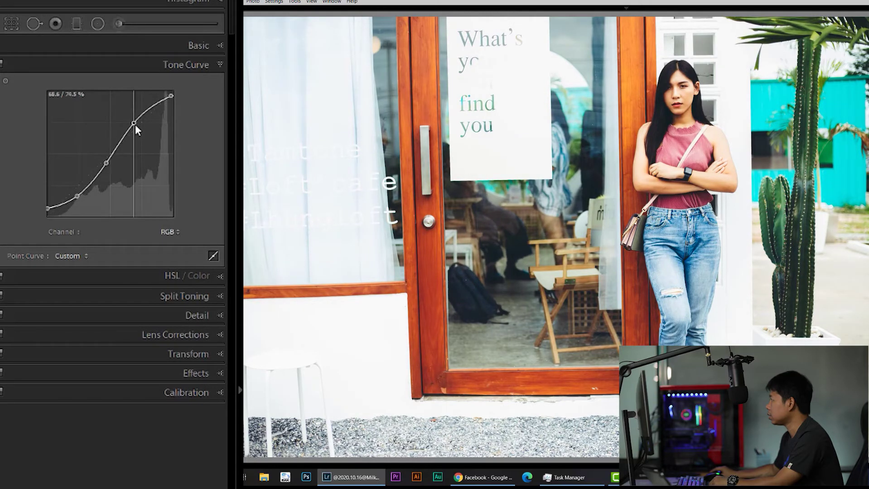
drag(135, 123, 136, 126)
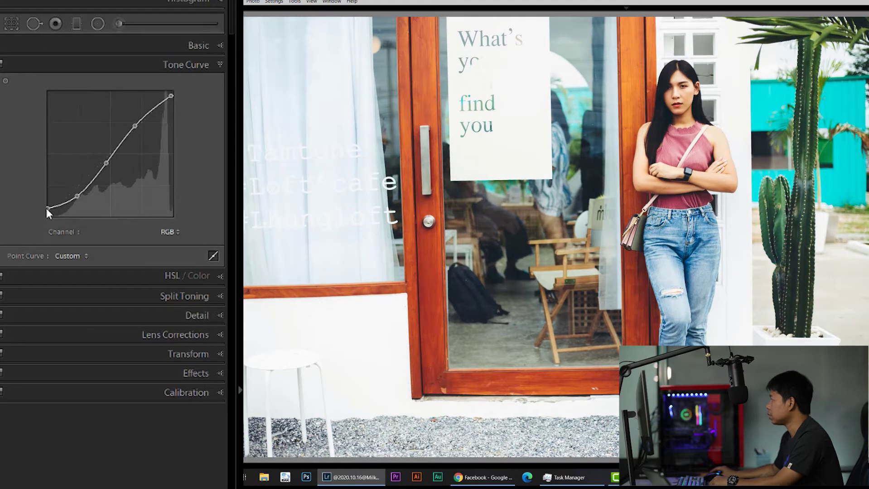
drag(47, 209, 47, 207)
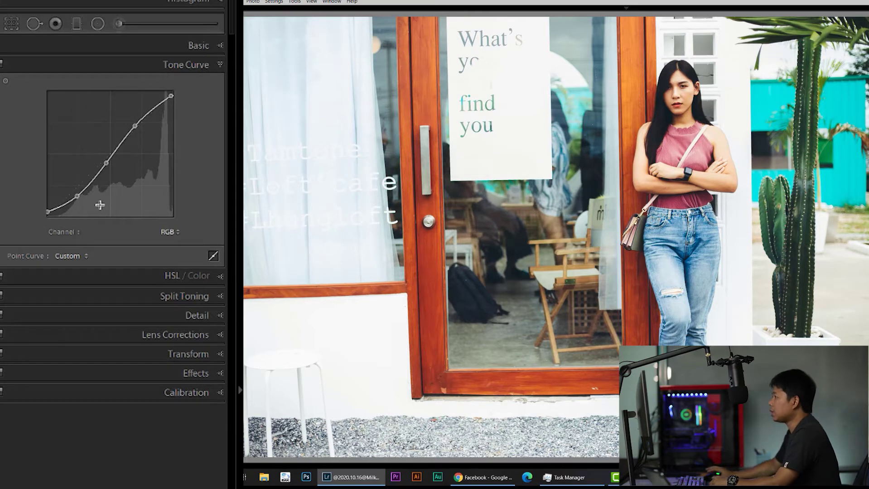
Step: Lower Orange saturation to −16 in the HSL panel
click(169, 273)
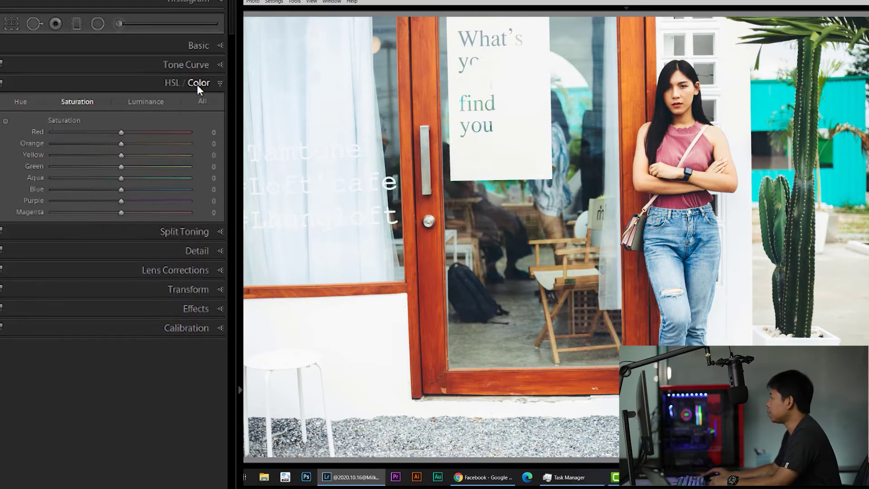
click(146, 107)
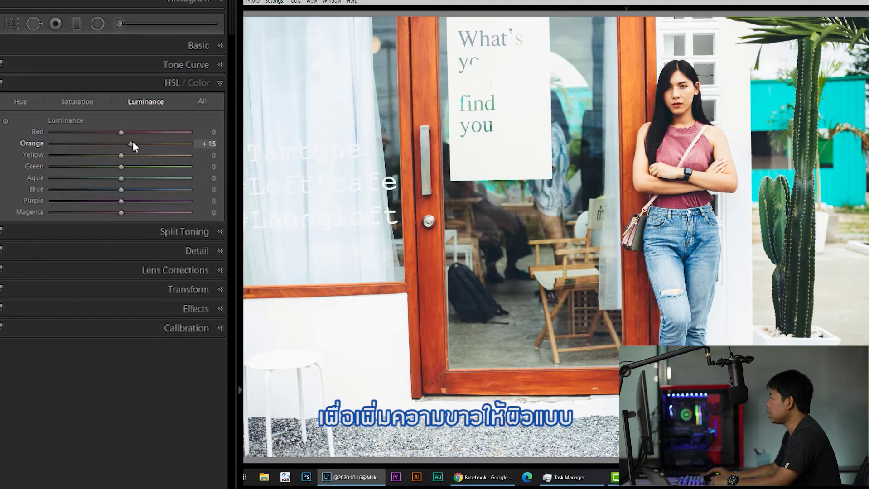
click(80, 102)
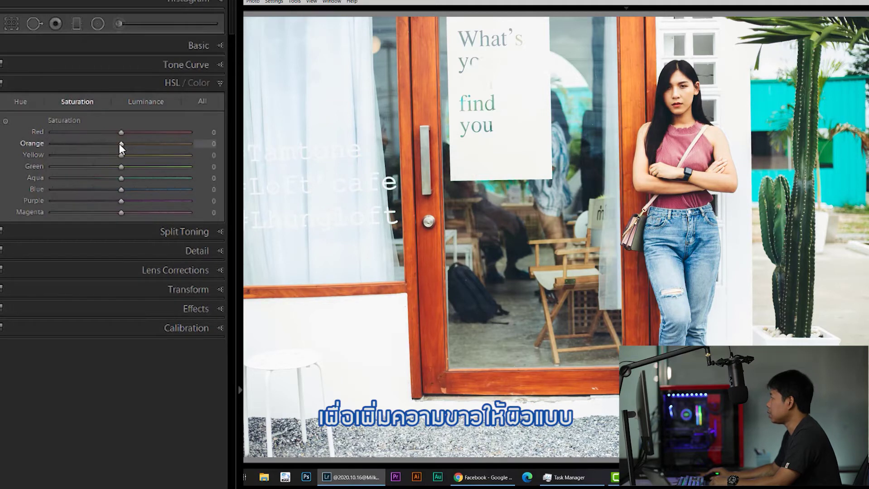
mouse_move(121, 145)
mouse_down()
mouse_move(109, 143)
mouse_move(128, 132)
mouse_move(97, 144)
mouse_up()
Step: In Color mode, set Green hue +6 and saturation −49
click(198, 83)
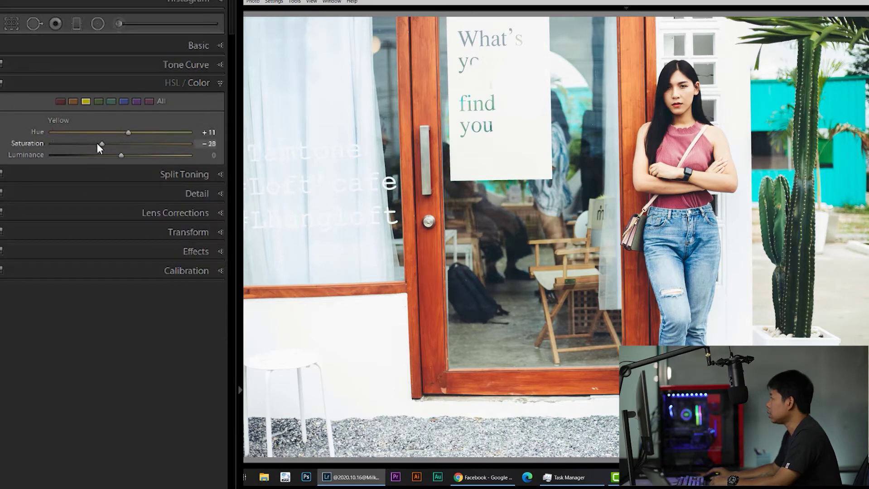
click(98, 102)
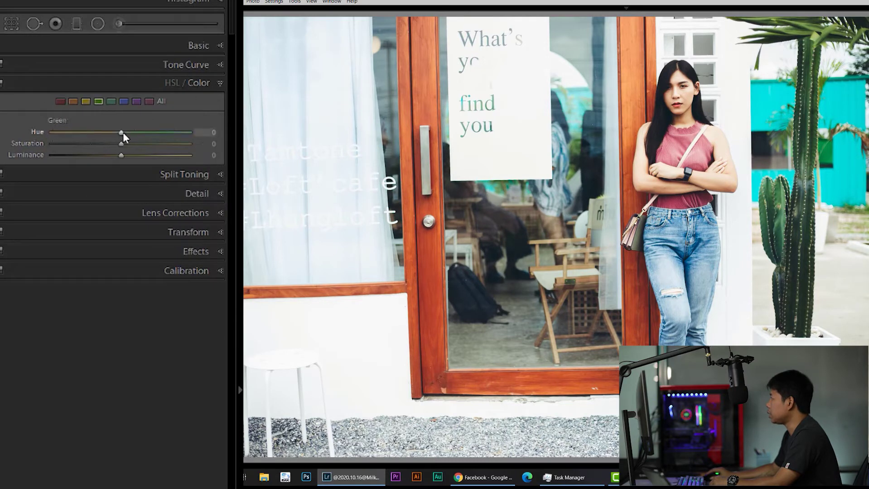
drag(121, 143, 89, 144)
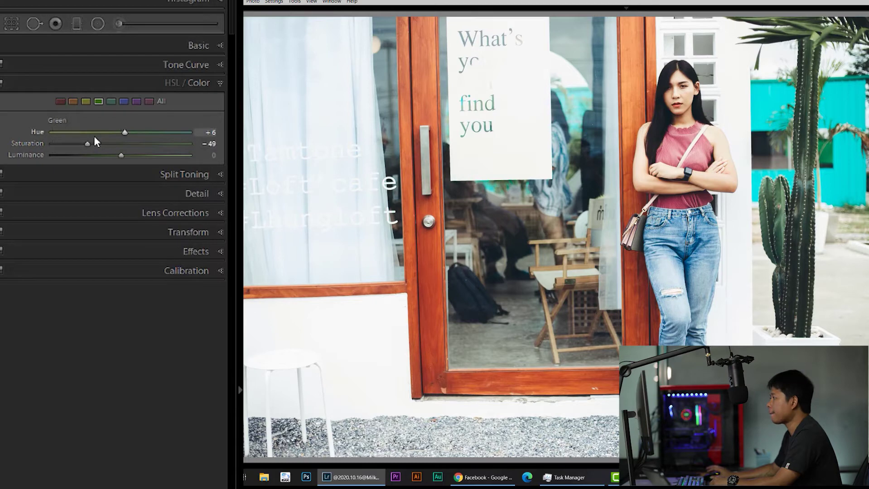
Step: Set Calibration Blue Primary hue −33, saturation −22 and Red Primary hue +10, saturation −13
click(194, 272)
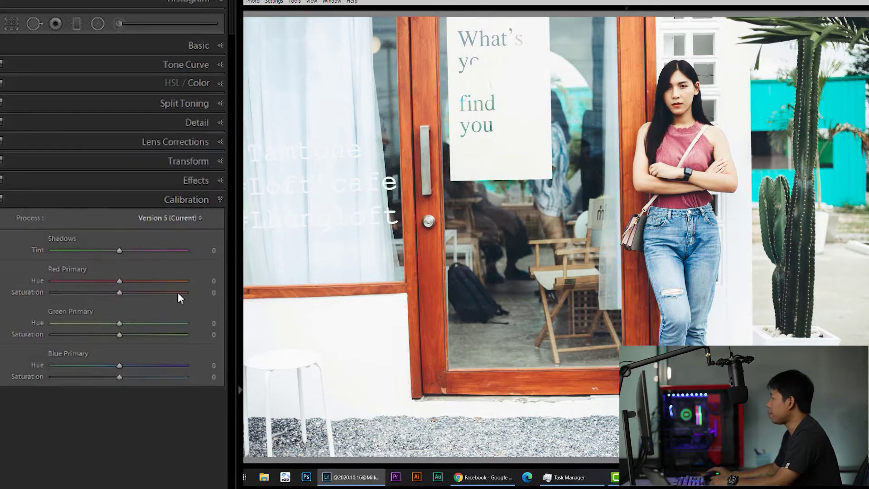
mouse_move(119, 364)
mouse_down()
mouse_move(98, 365)
mouse_move(117, 365)
mouse_move(101, 365)
mouse_move(111, 377)
mouse_move(96, 365)
mouse_up()
drag(119, 281, 109, 293)
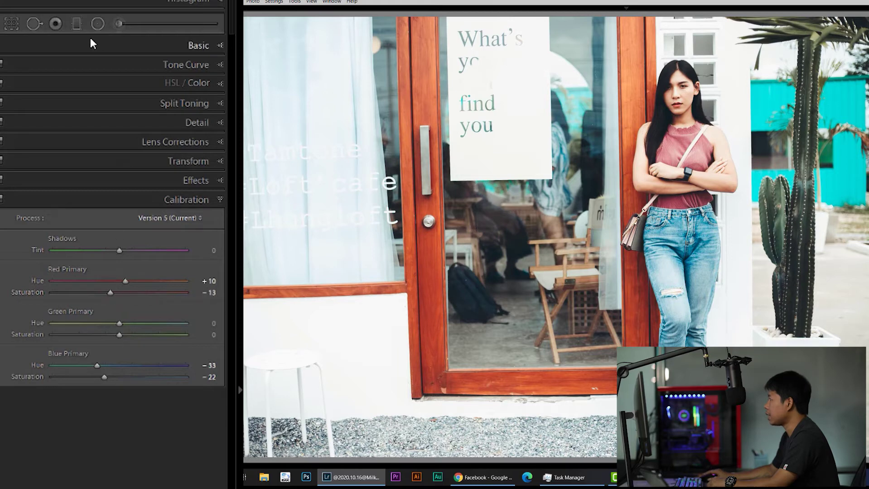
Step: Warm Temp to 5258 and add a graduated filter with exposure −0.13, highlights −27
click(180, 42)
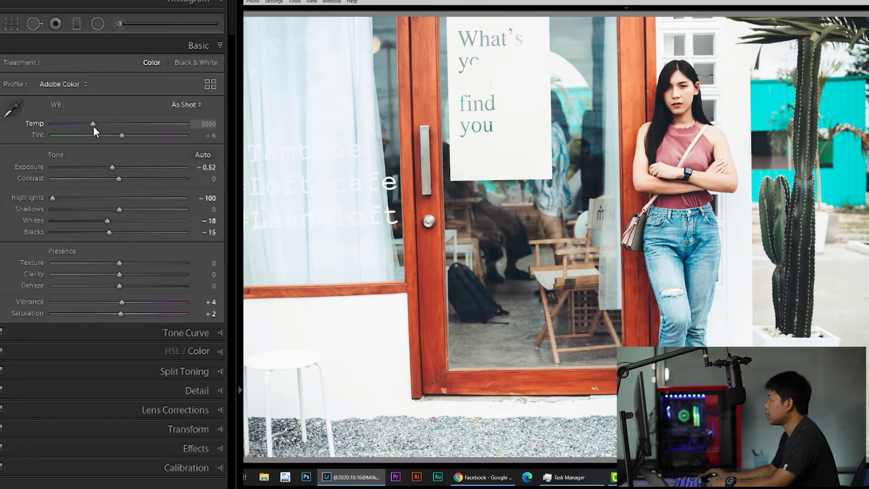
drag(93, 127, 97, 131)
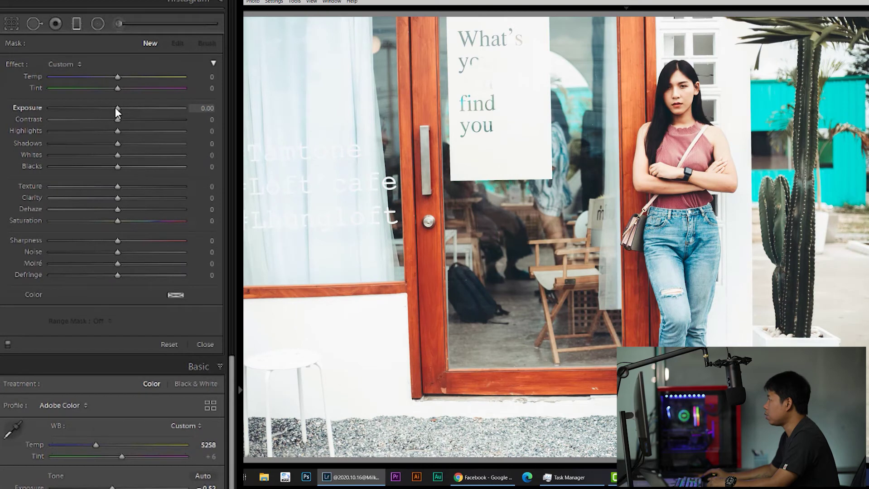
drag(117, 112, 111, 109)
mouse_move(481, 407)
mouse_down()
mouse_move(646, 122)
mouse_move(536, 294)
mouse_up()
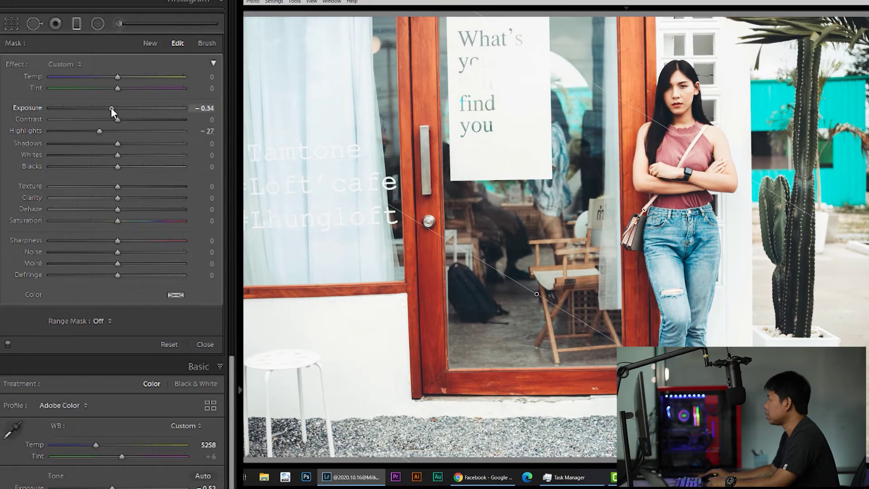
drag(111, 108, 114, 107)
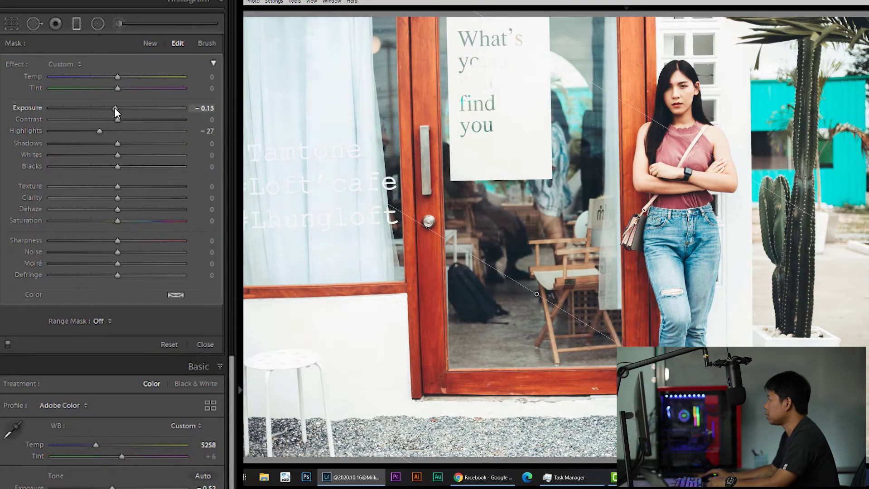
click(77, 22)
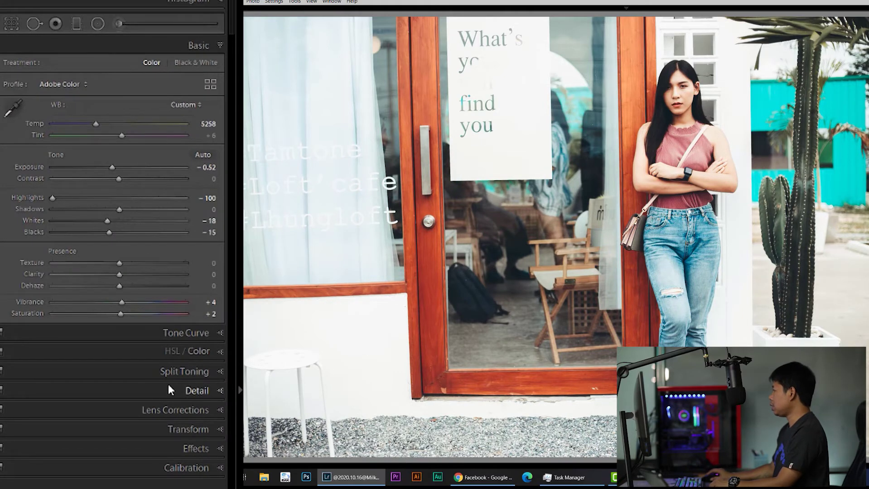
Step: Add slight luminance noise reduction; set Texture +30, Clarity +22, Vibrance +13, Saturation −3
click(185, 389)
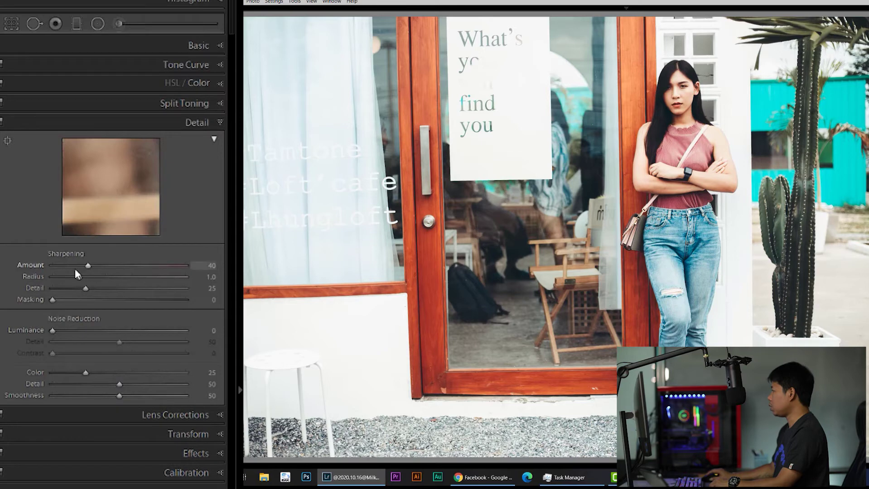
drag(58, 329, 65, 332)
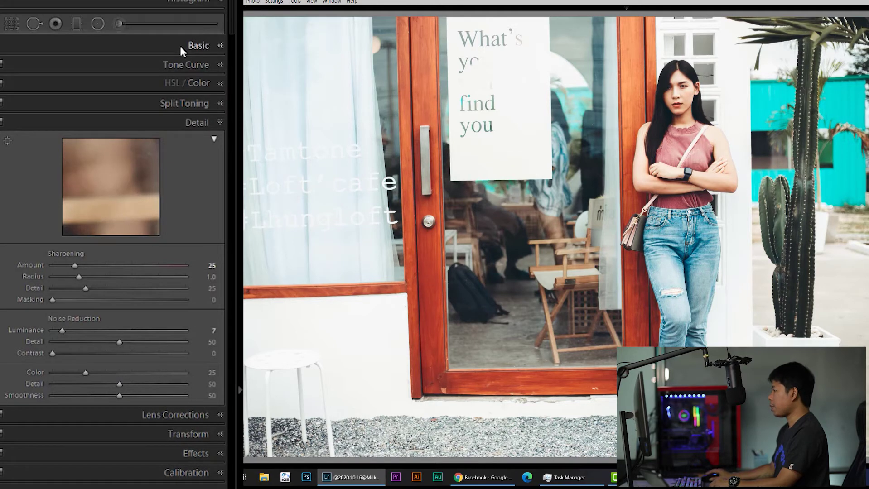
click(200, 47)
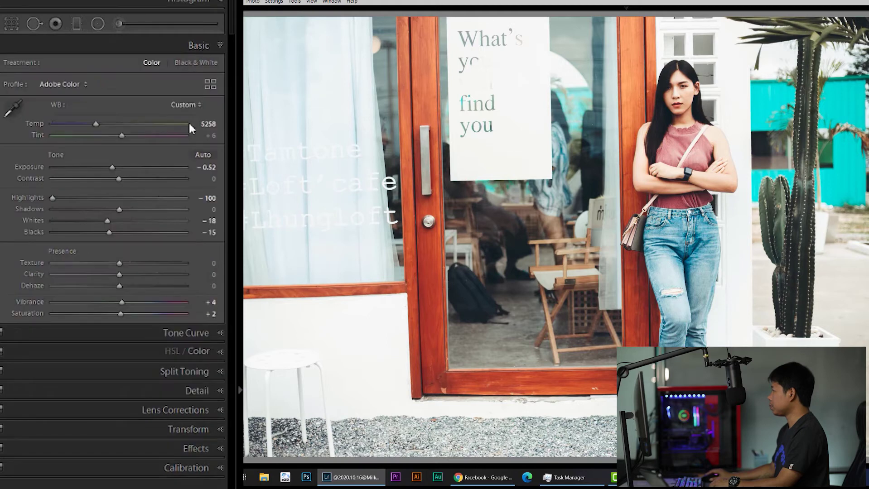
mouse_move(119, 263)
mouse_down()
mouse_move(145, 264)
mouse_move(127, 274)
mouse_move(134, 277)
mouse_move(139, 263)
mouse_move(135, 274)
mouse_up()
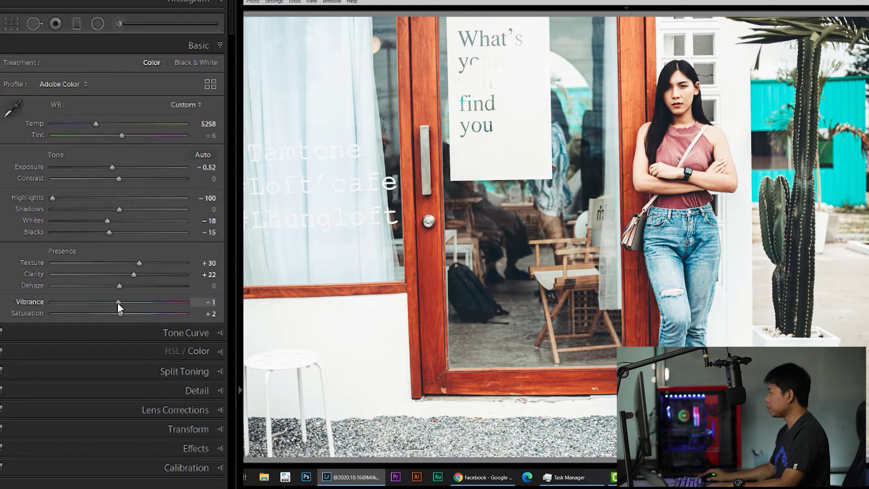
drag(115, 314, 129, 302)
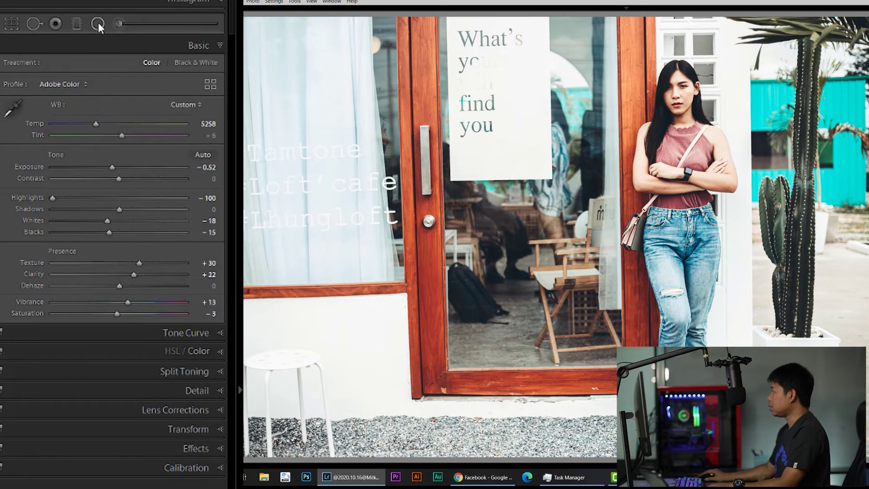
Step: Add a radial filter with Shadows +10 positioned over the woman
key(shift+m)
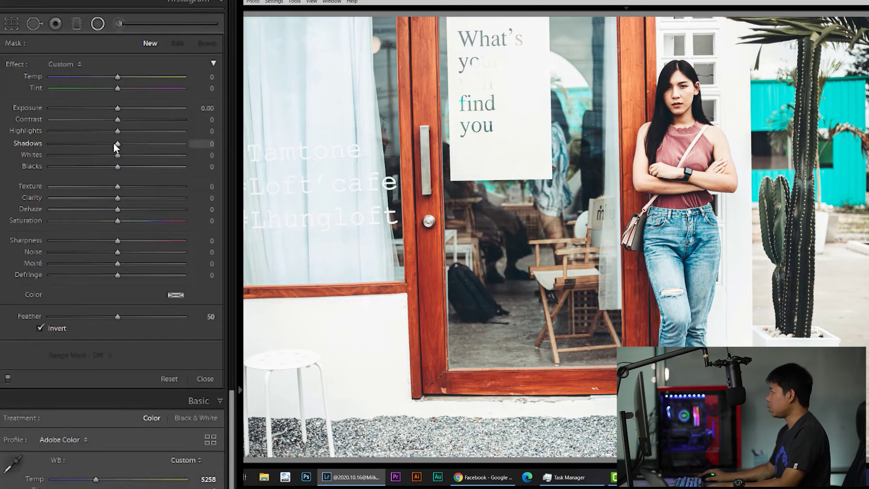
drag(122, 145, 127, 145)
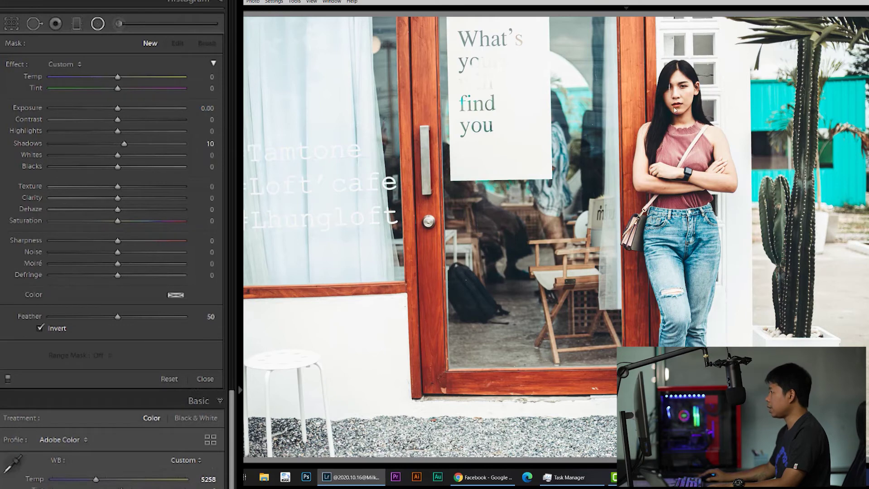
drag(658, 164, 690, 212)
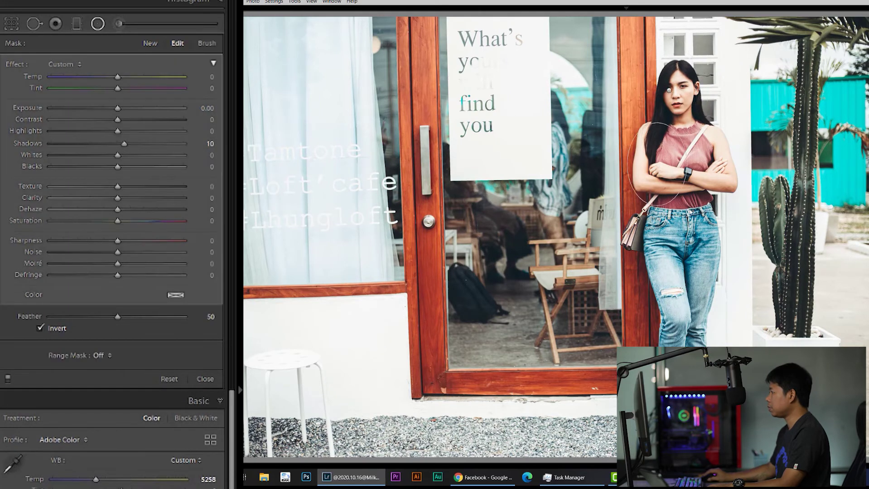
drag(657, 163, 686, 205)
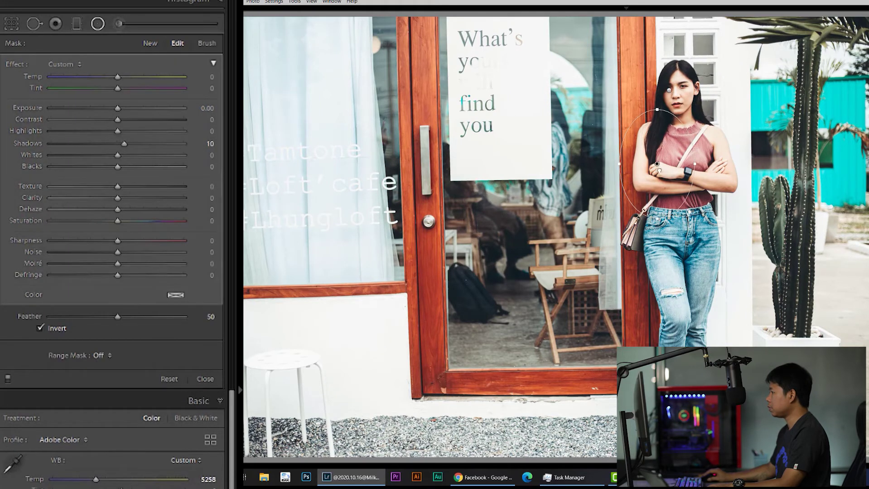
click(99, 24)
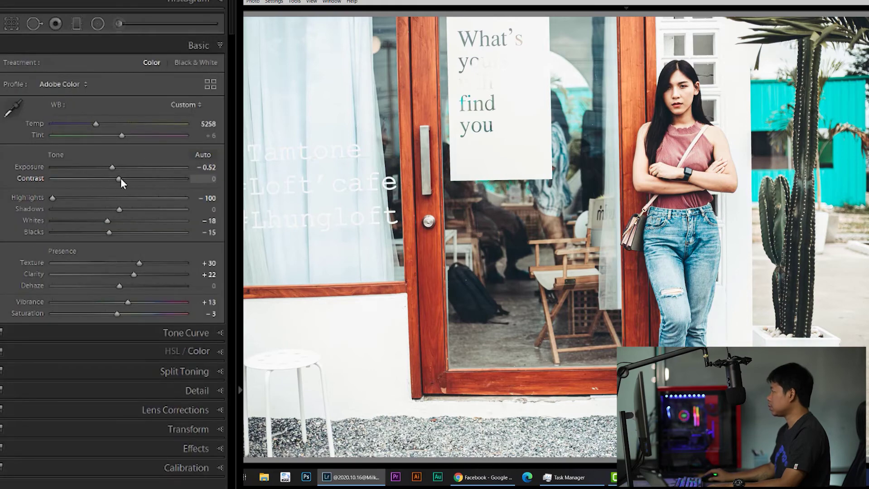
Step: Set global Contrast −8, Whites −45 and Exposure −0.48
drag(119, 179, 117, 179)
drag(109, 221, 89, 221)
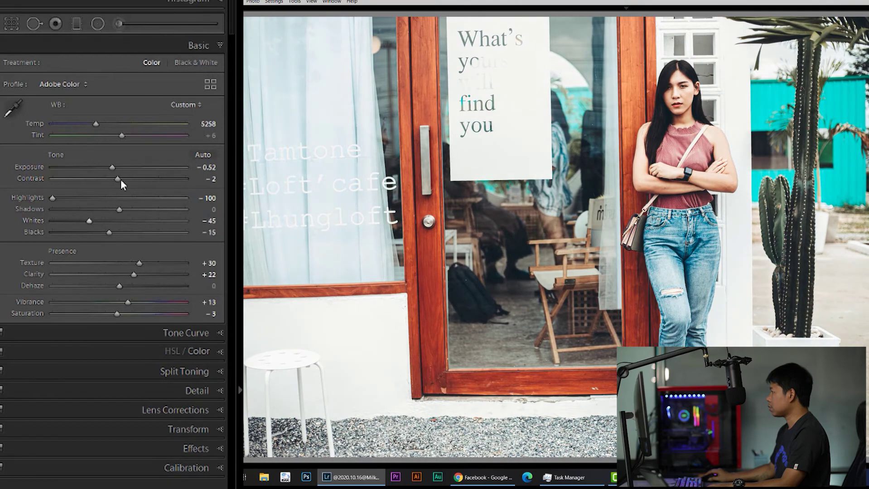
drag(121, 179, 113, 168)
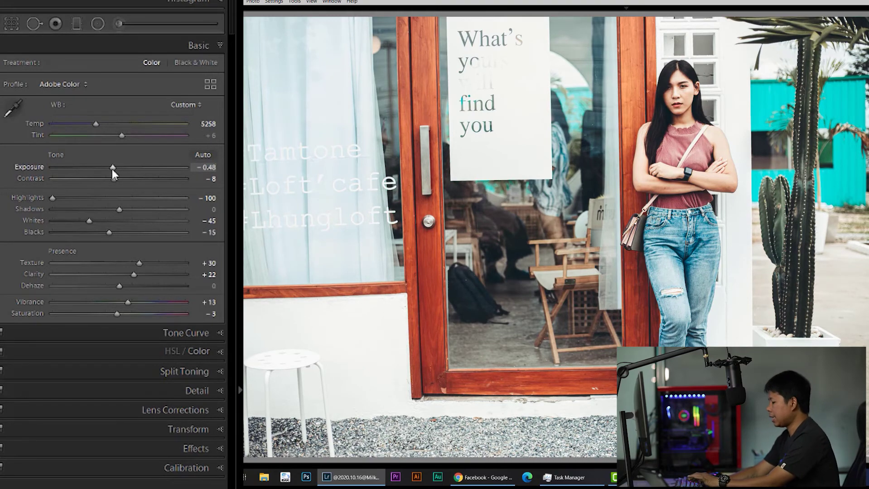
Step: Check the Before/After comparison, then add Effects film grain at Amount 29 with Size 38
key(y)
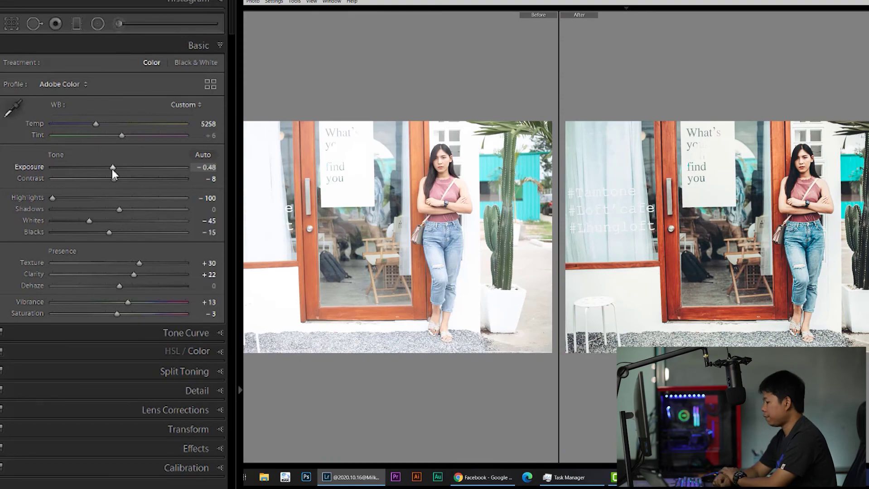
key(y)
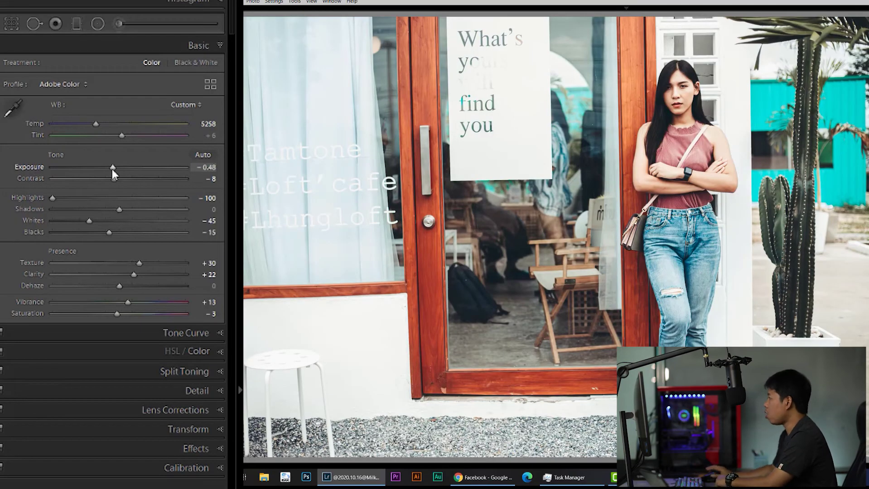
click(159, 450)
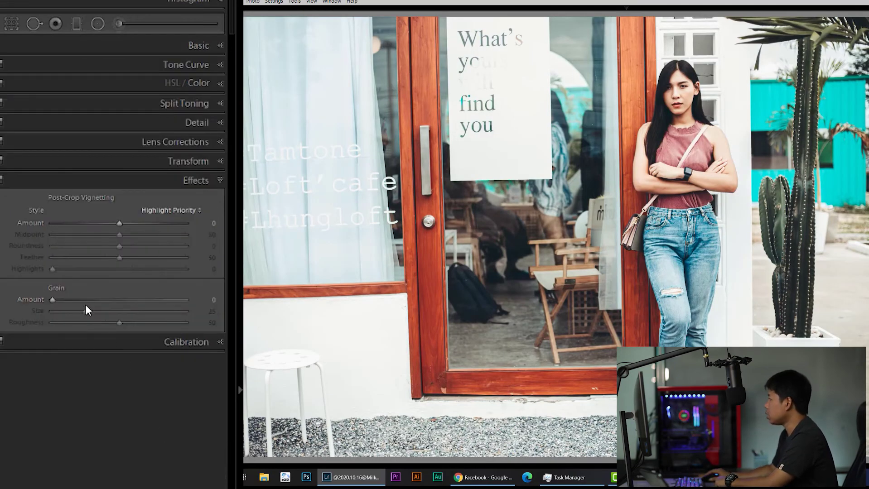
mouse_move(85, 305)
mouse_down()
mouse_move(108, 311)
mouse_move(83, 299)
mouse_up()
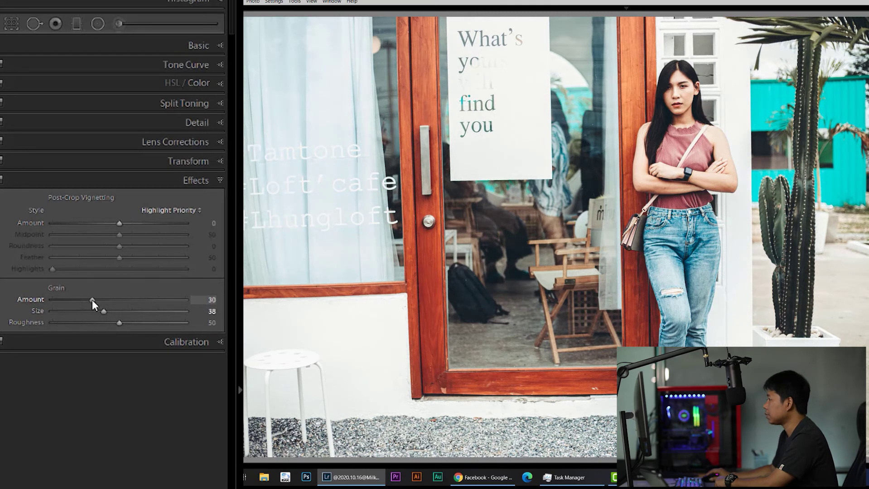
drag(93, 305, 90, 303)
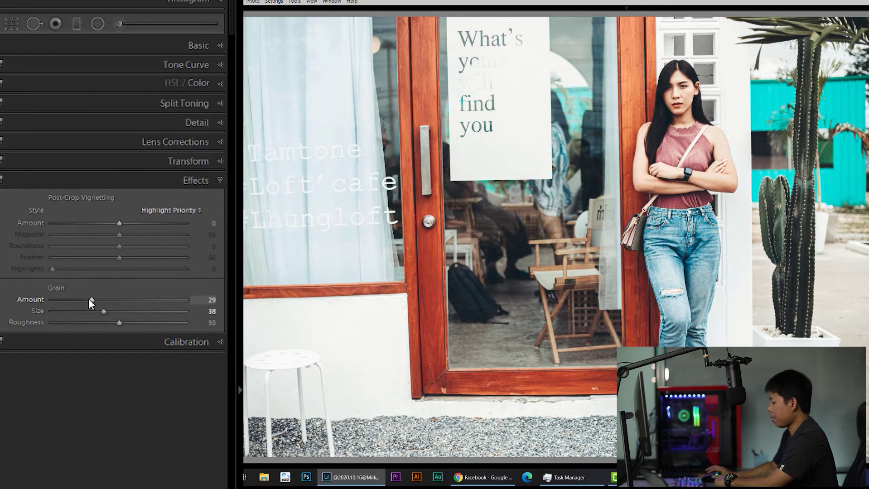
key(y)
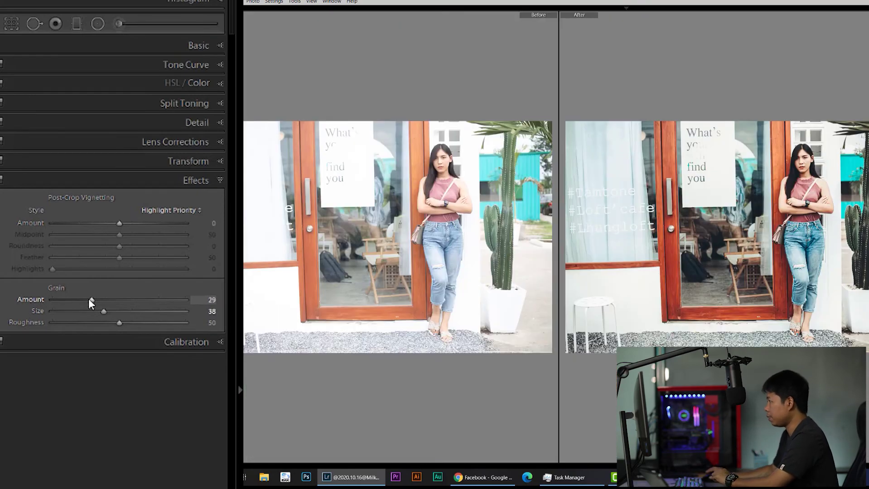
key(y)
key(backslash)
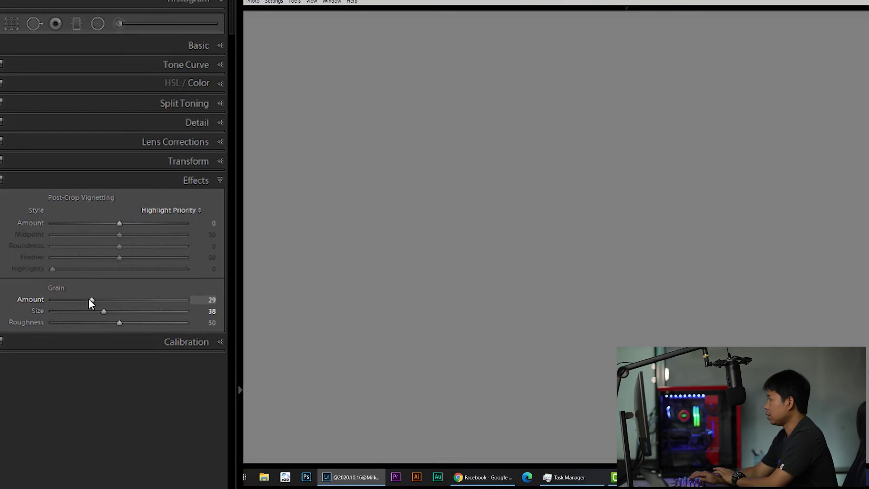
key(backslash)
key(backslash)
key(backslash)
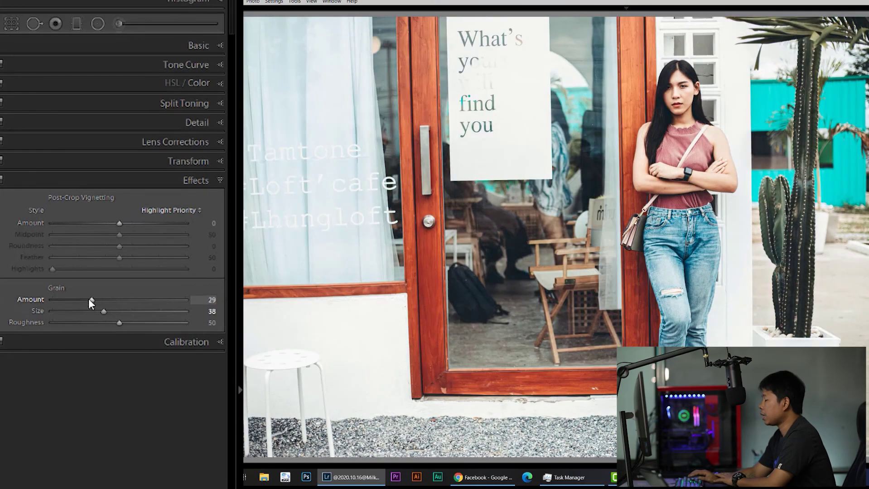
key(backslash)
key(backslash)
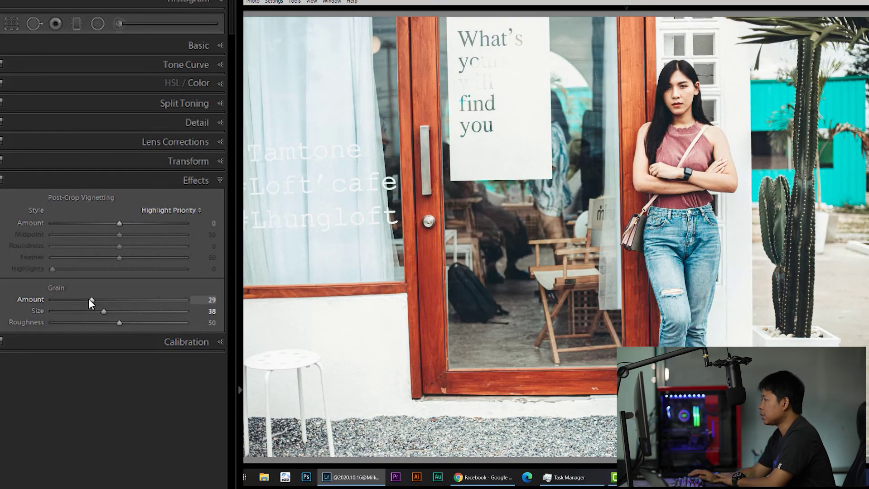
key(backslash)
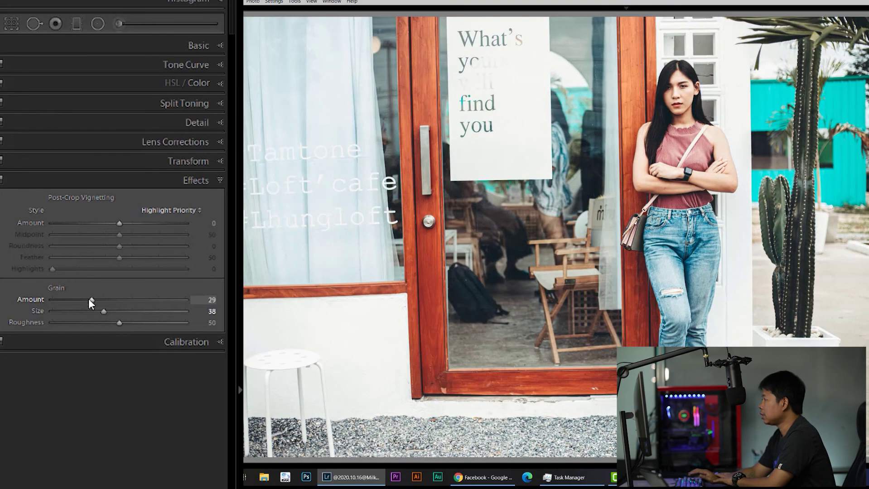
key(backslash)
key(backslash)
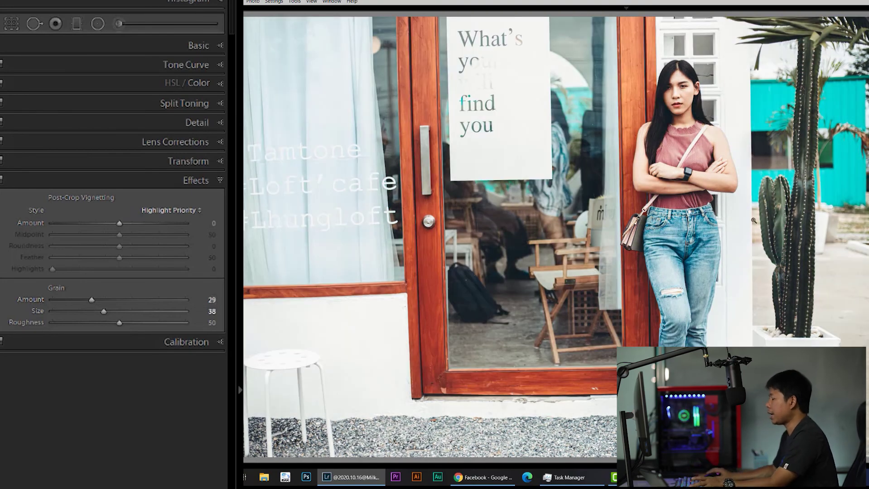